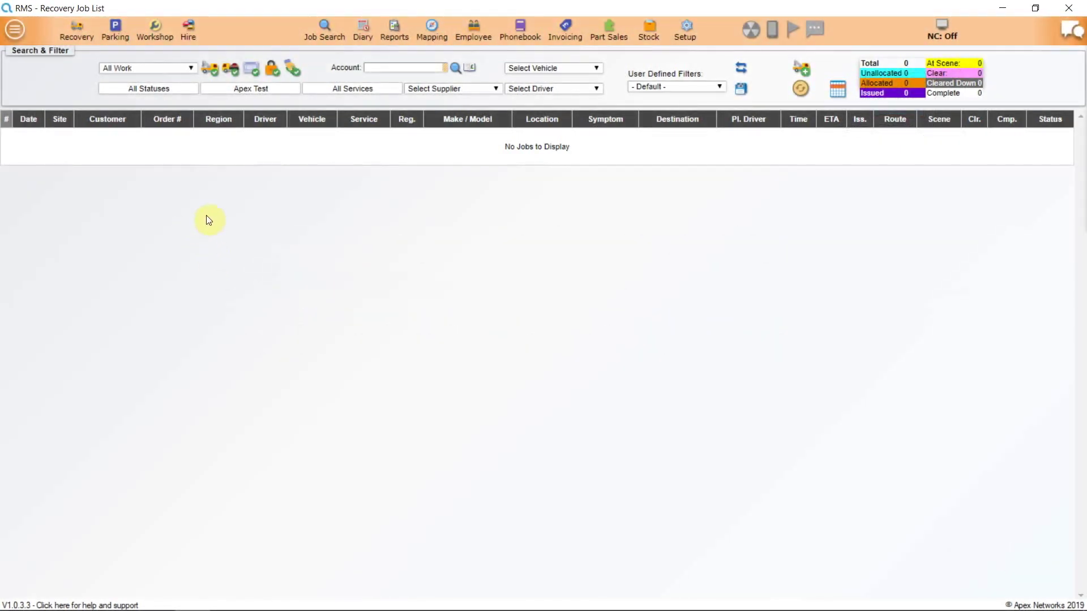
Open the main menu to list the available applications.
click(14, 31)
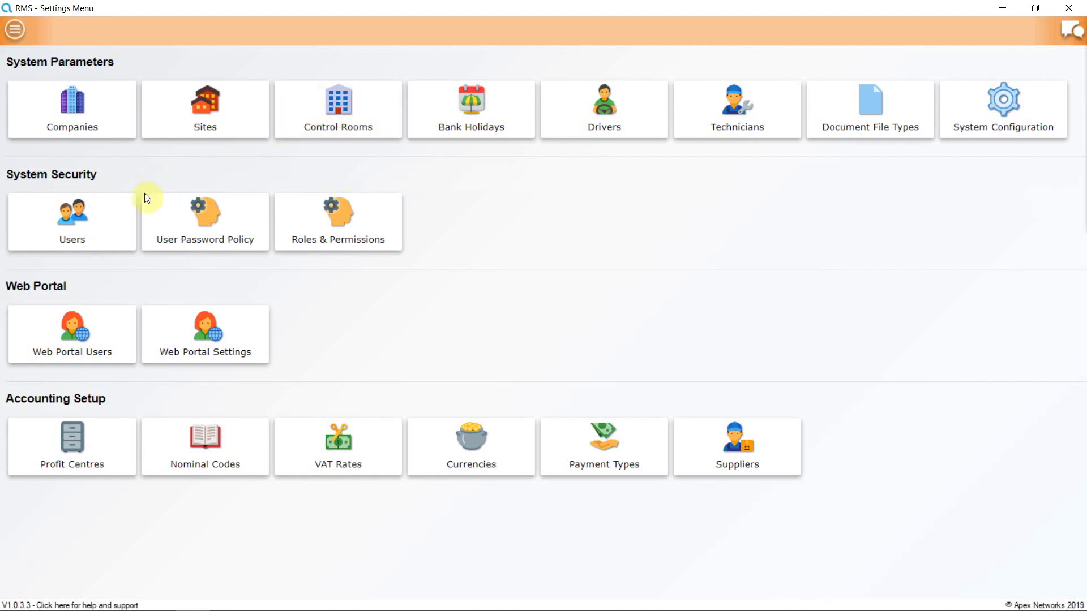
Open Manage Users and start a blank New User Setup form.
click(92, 225)
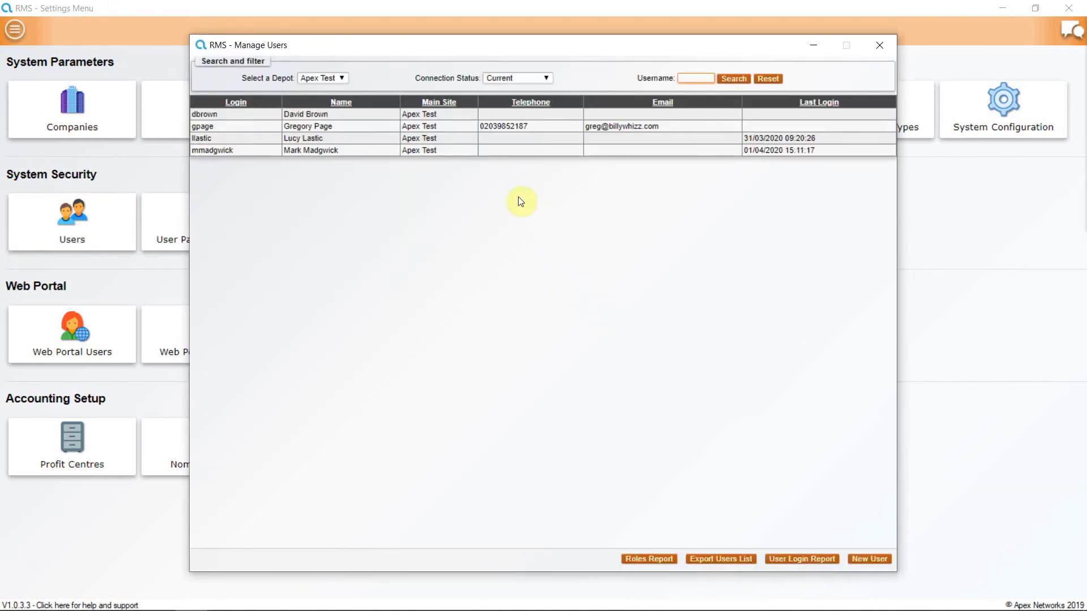
click(868, 561)
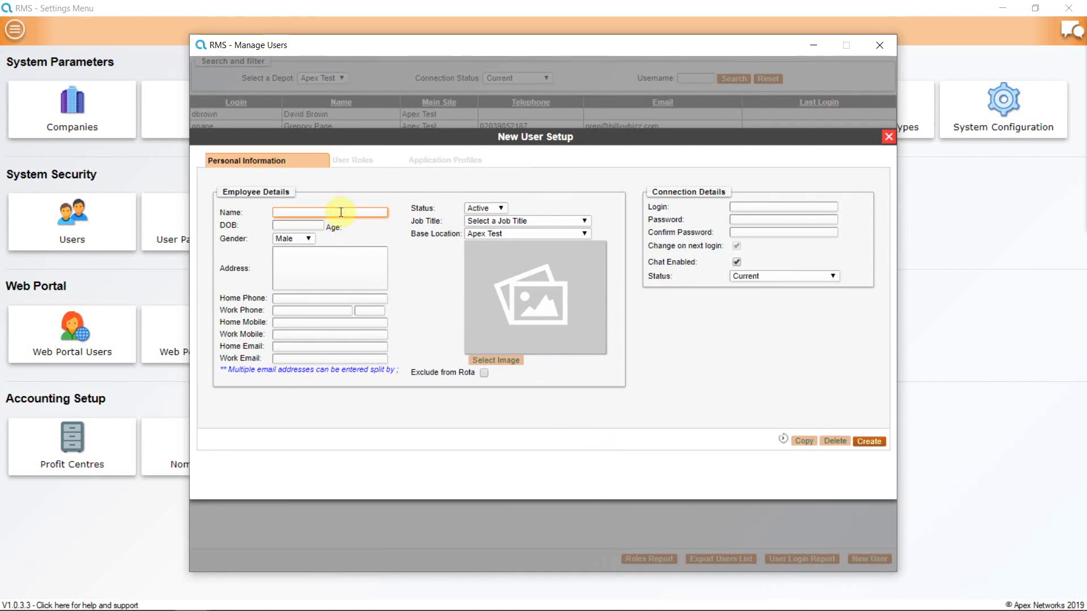
Enter the employee's full name, correct its spelling, and choose the matching existing employee record.
click(410, 270)
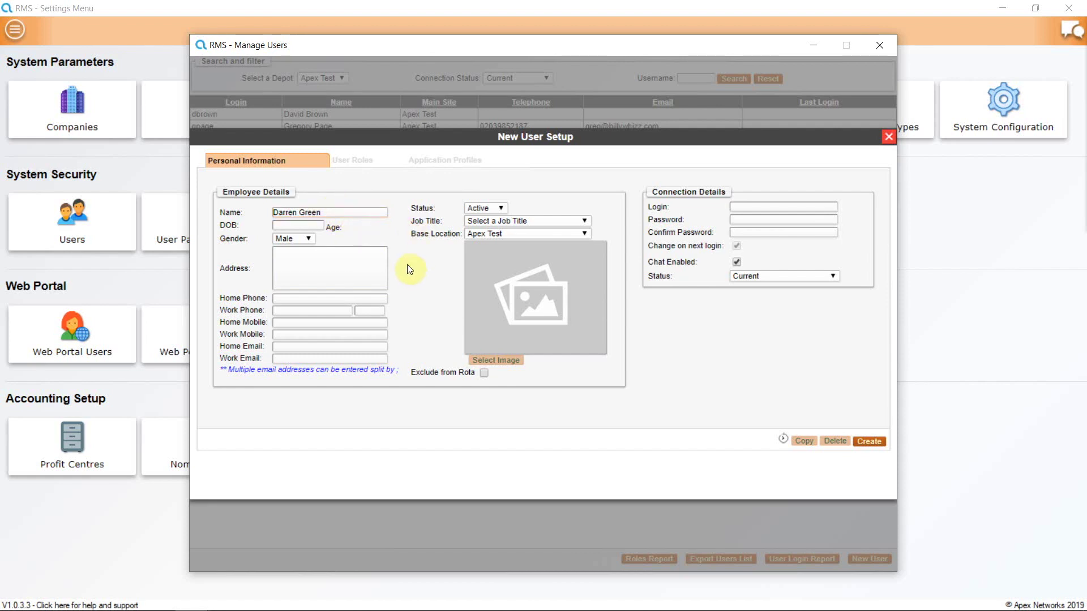
drag(298, 213, 282, 213)
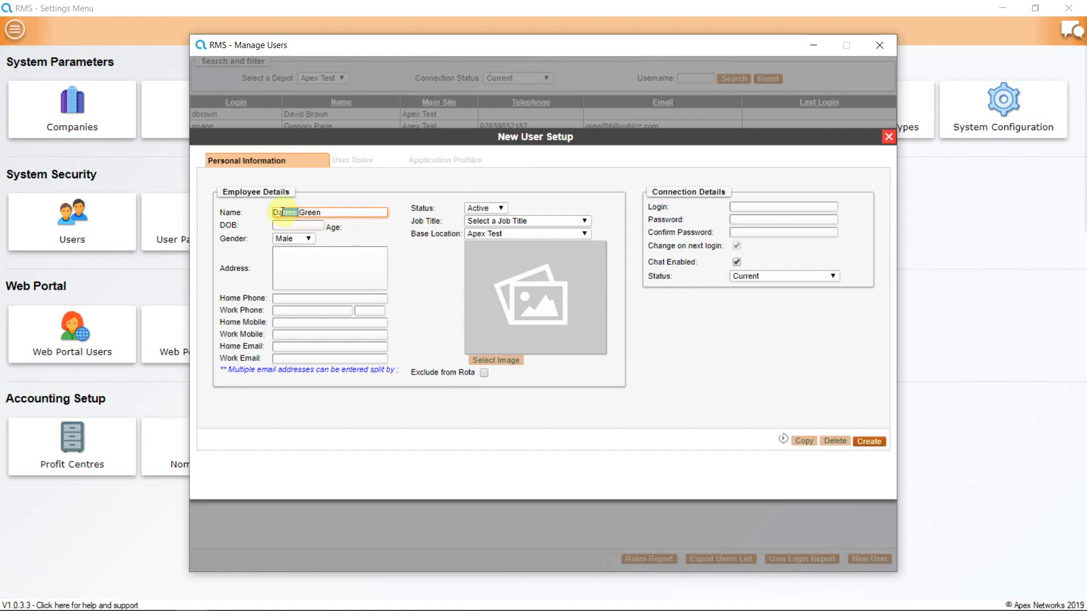
text(ve)
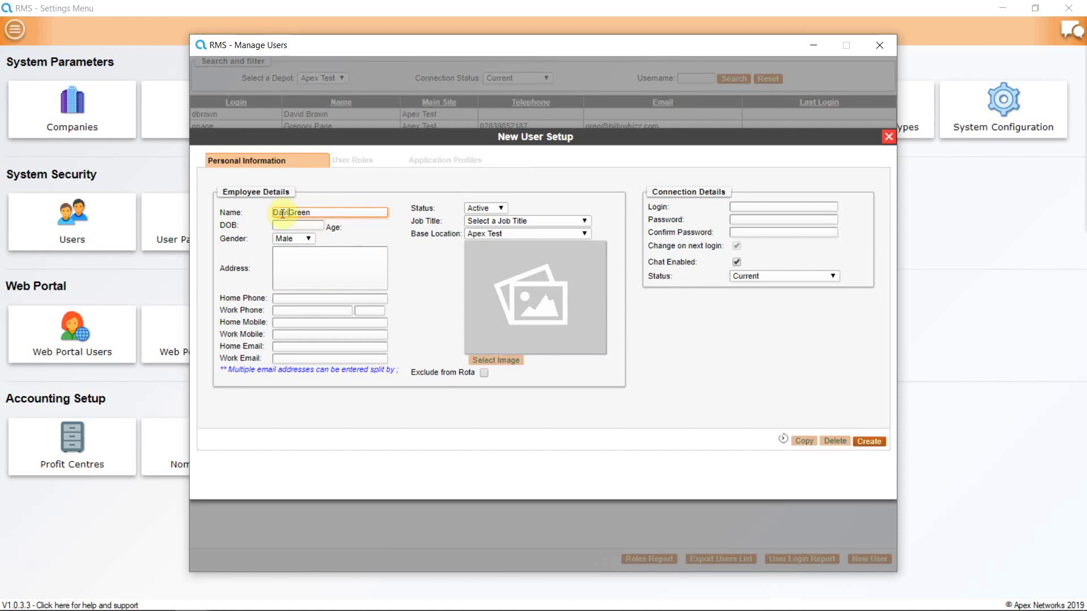
text(id)
key(Tab)
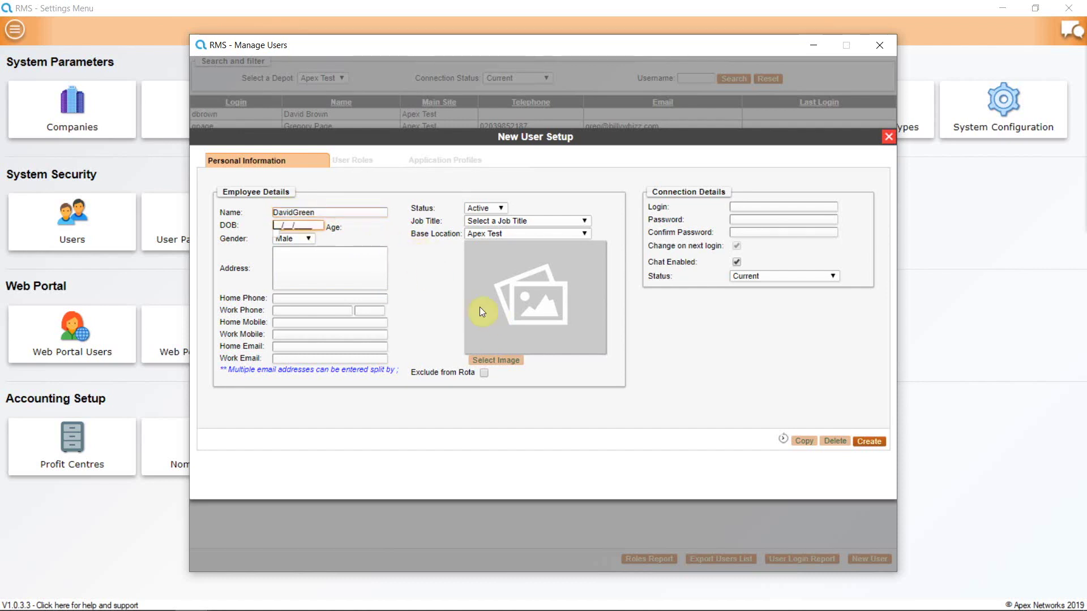
click(293, 211)
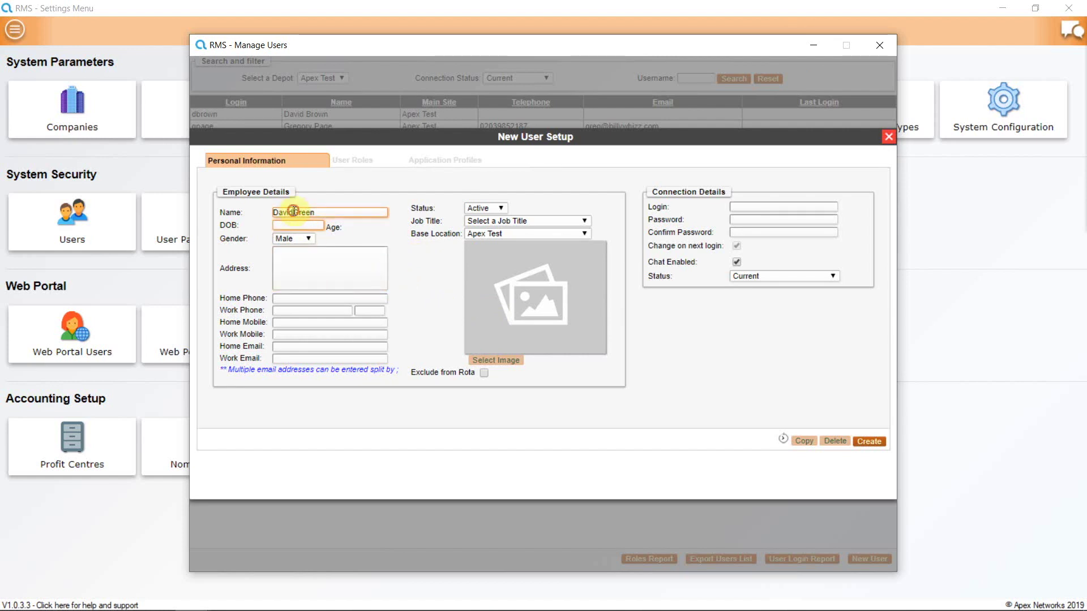
key(Tab)
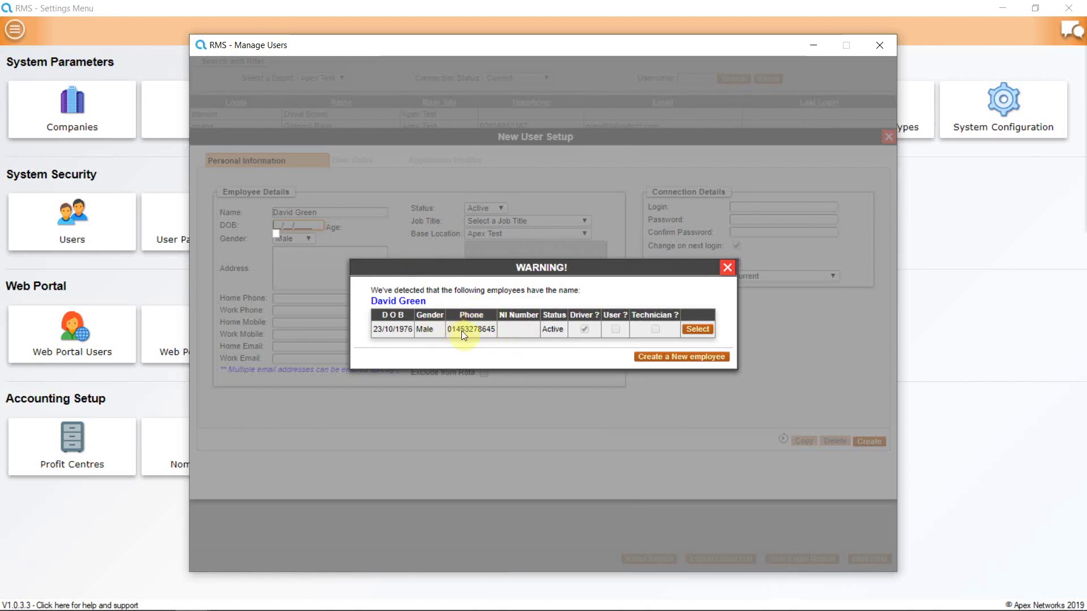
click(698, 329)
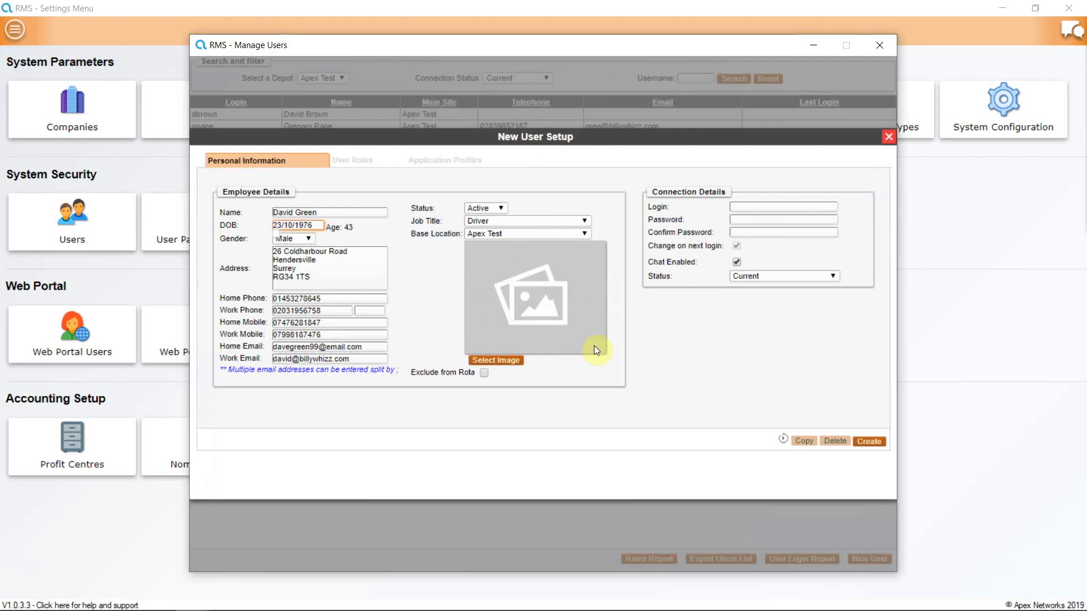
Keep the new user's status set to Active.
click(501, 209)
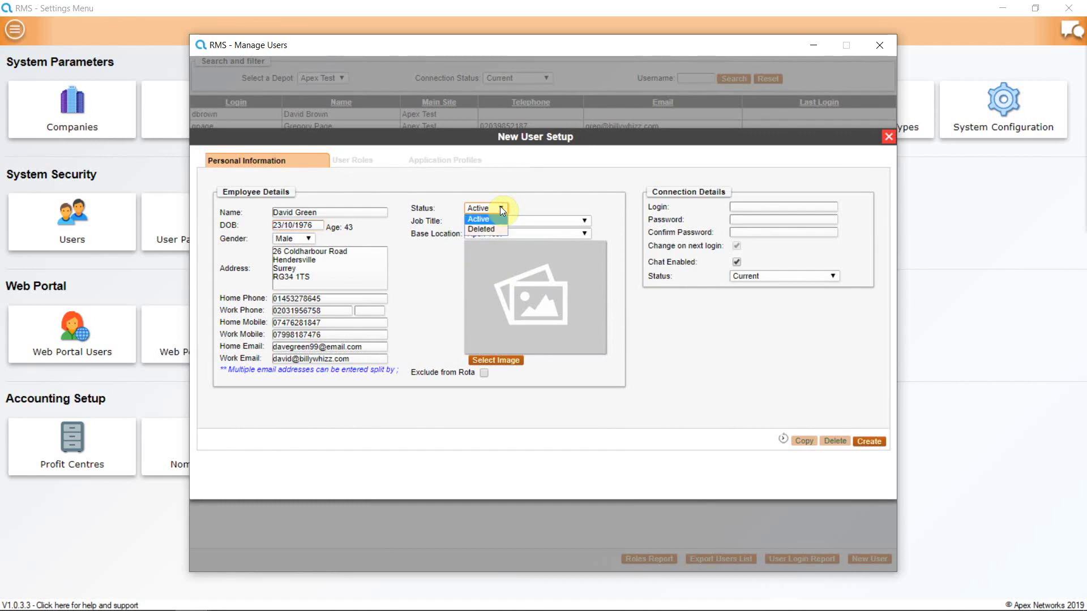
click(500, 208)
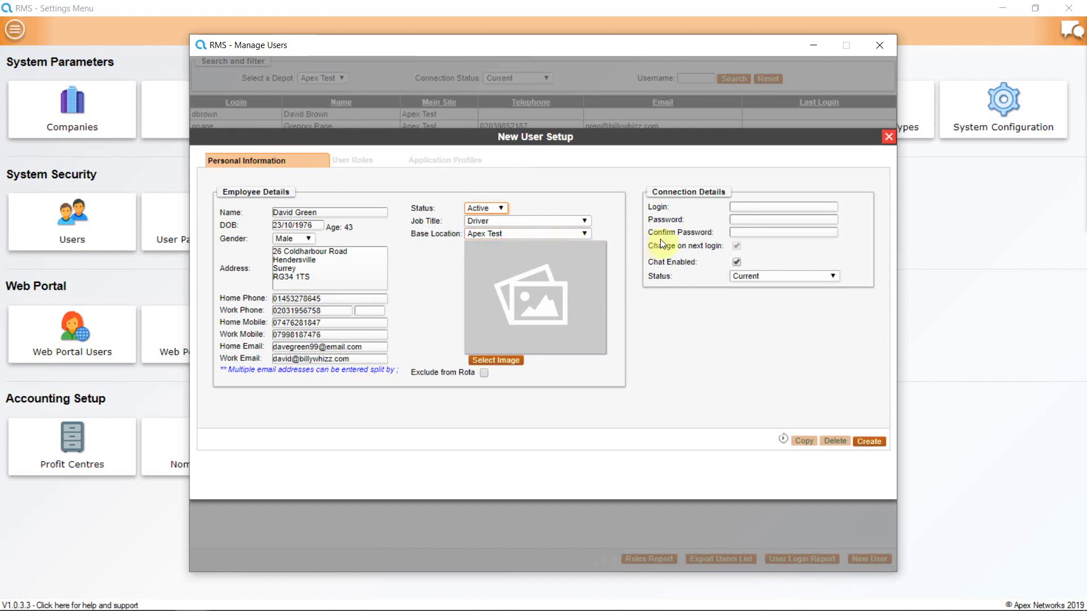
Enter the user's login name and confirmed password, toggle change-on-next-login, and create the user.
click(733, 208)
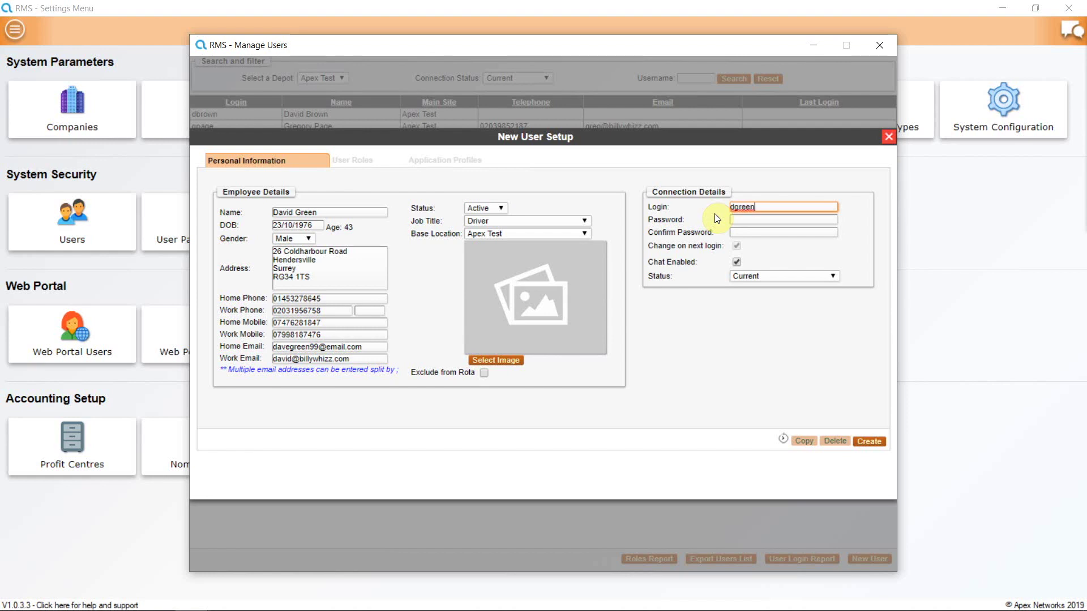
key(Tab)
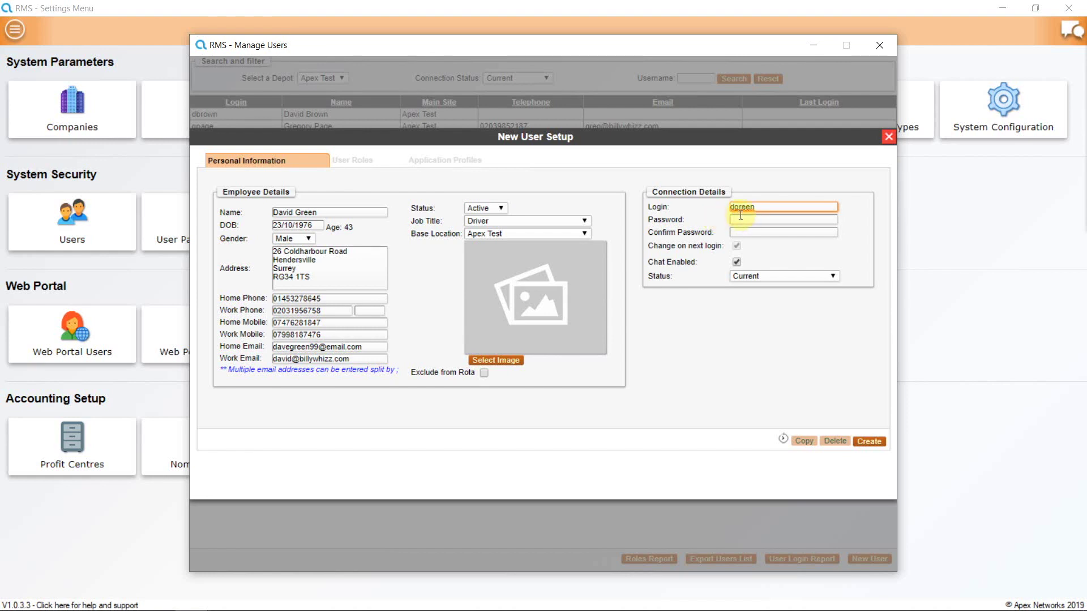
text(********)
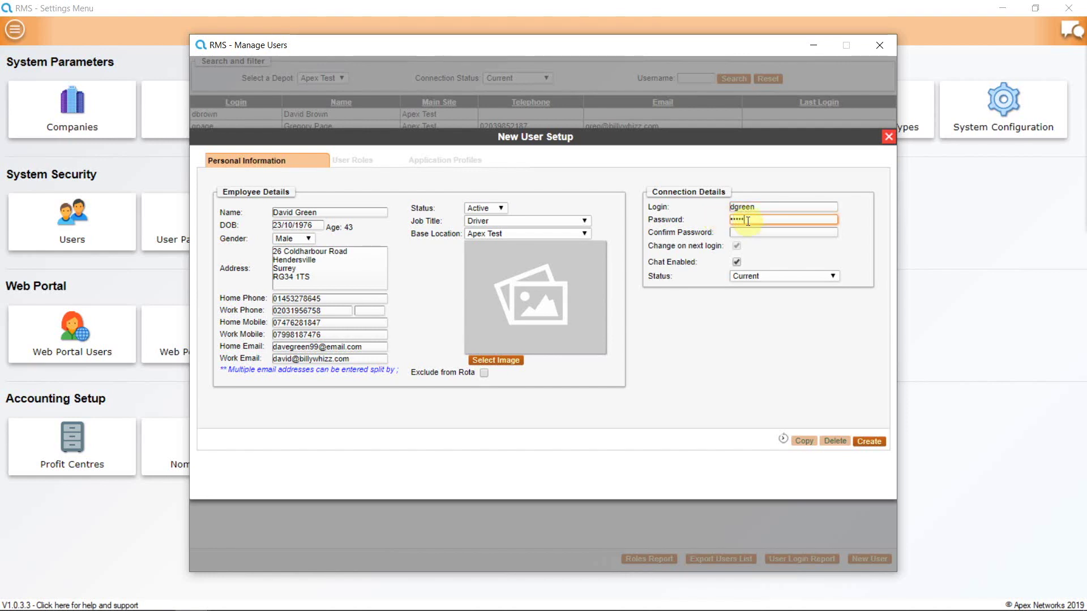
click(735, 233)
text(********)
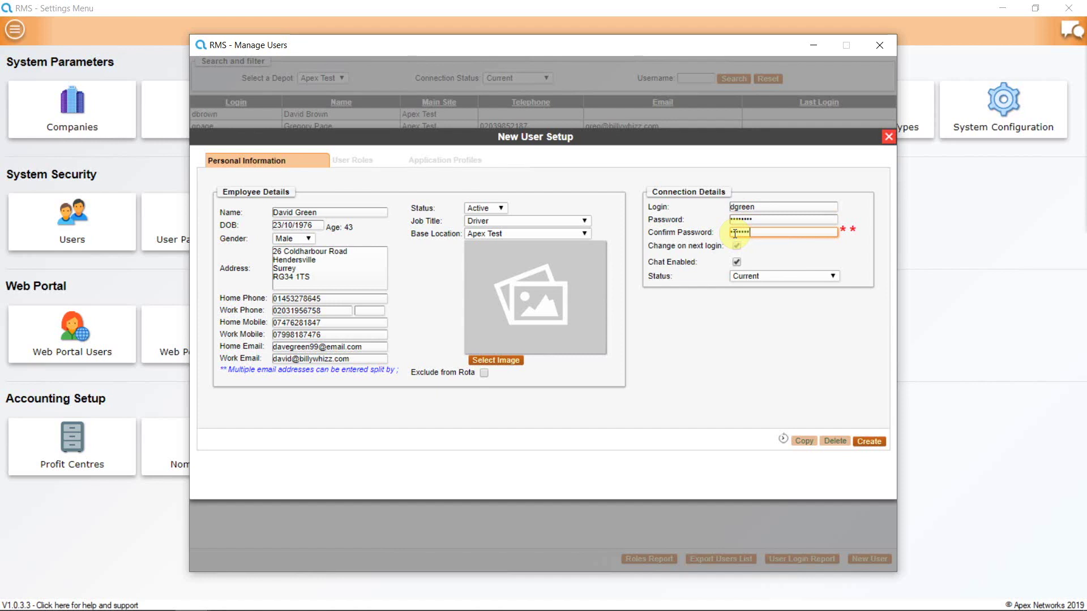
click(735, 244)
click(870, 446)
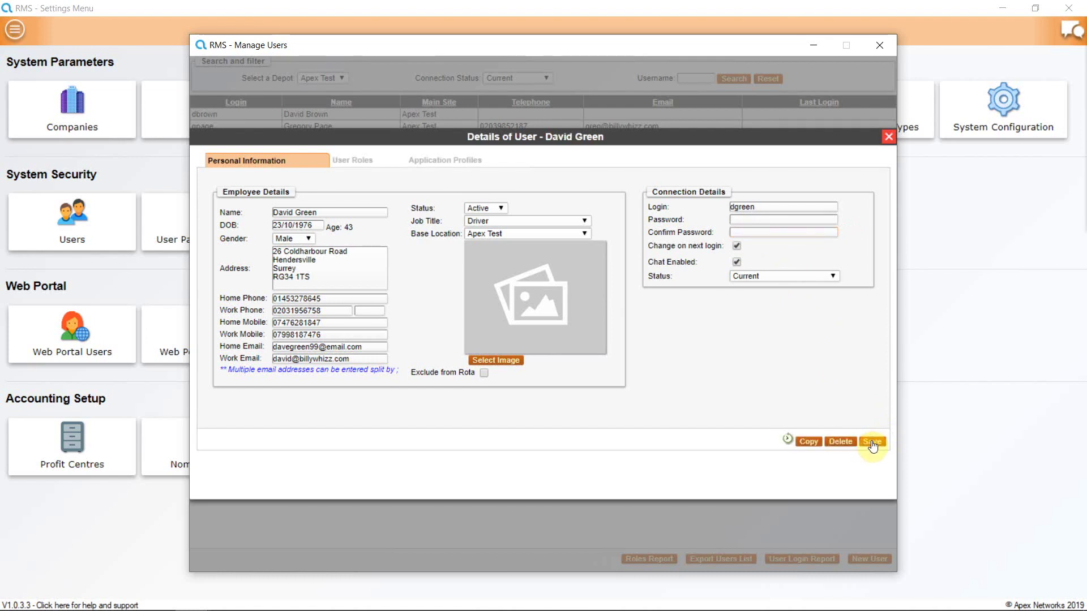
Leave the password fields blank and view the User Roles section, showing no roles yet.
click(740, 208)
click(752, 231)
click(750, 221)
click(753, 232)
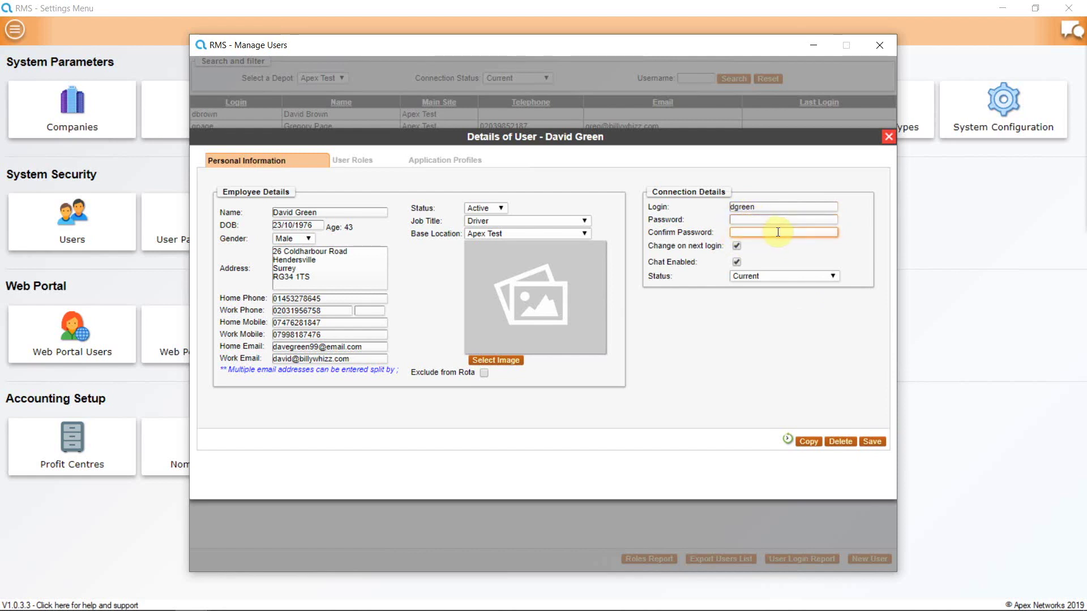
click(766, 286)
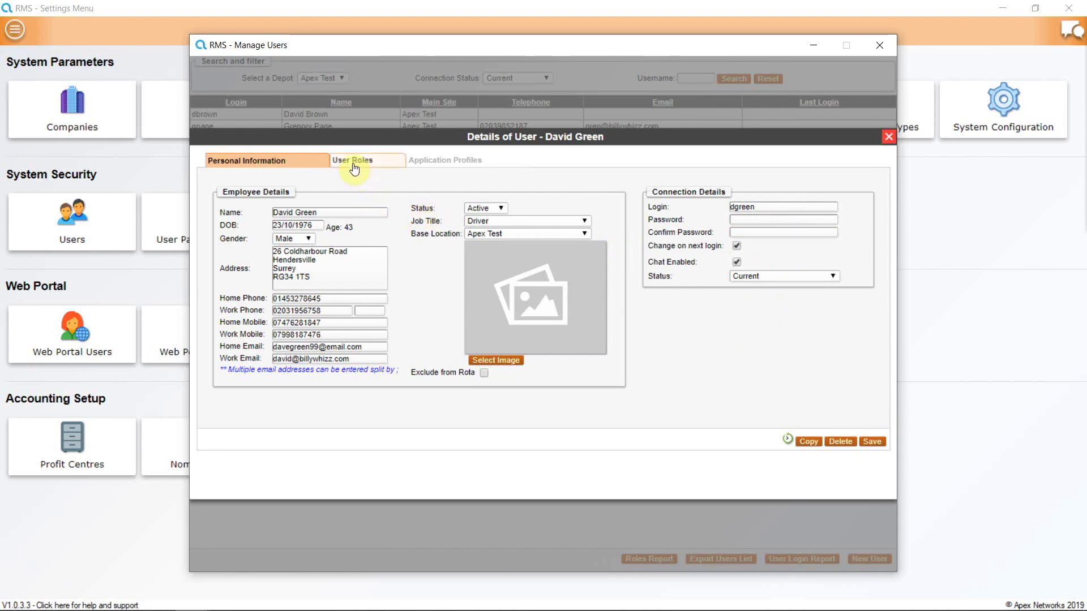
click(356, 163)
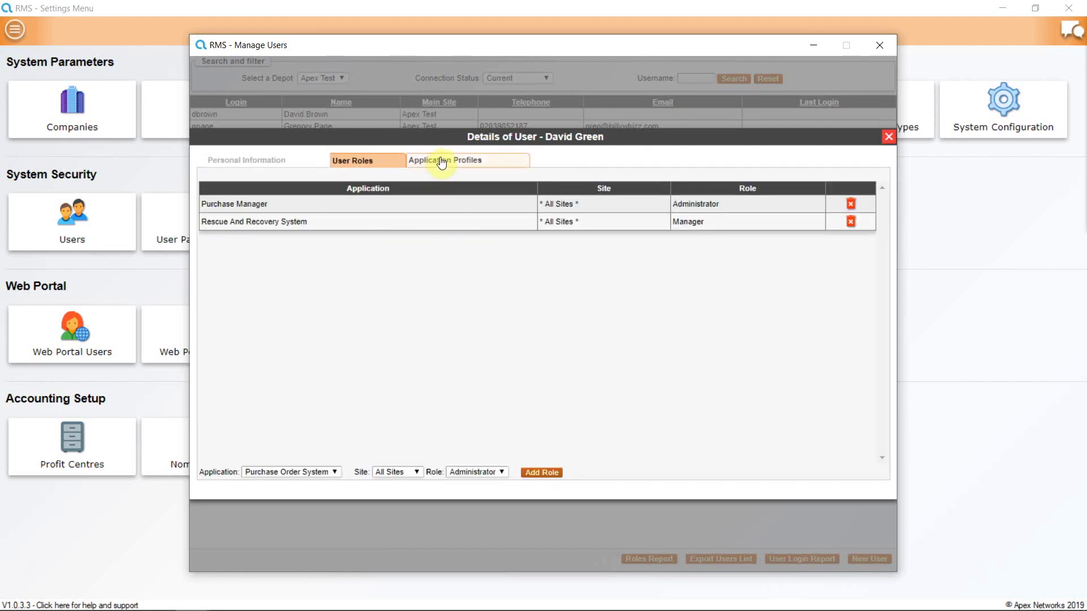
click(442, 163)
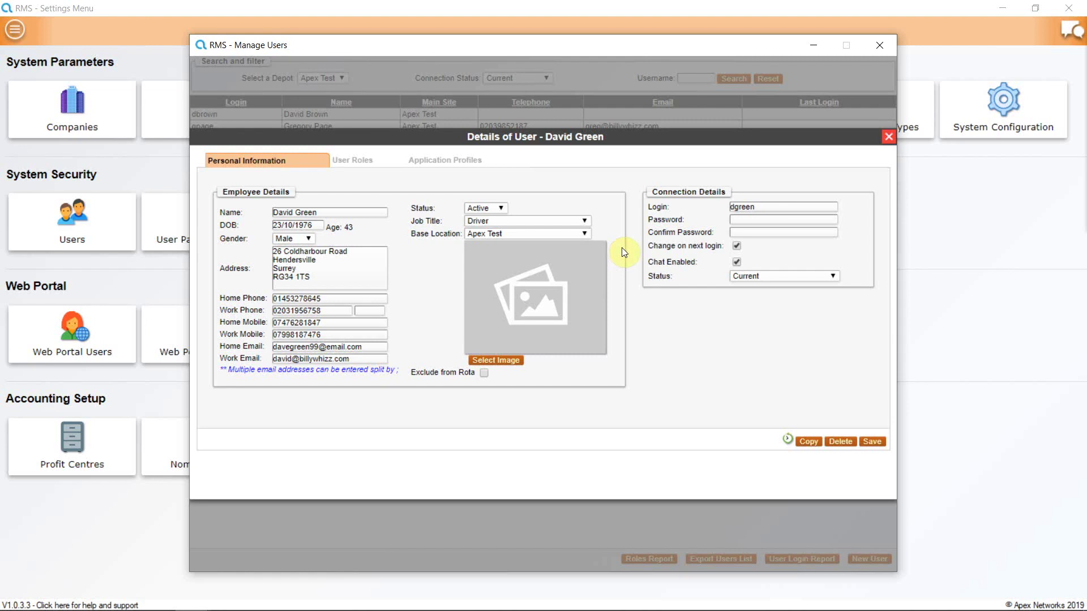
click(355, 162)
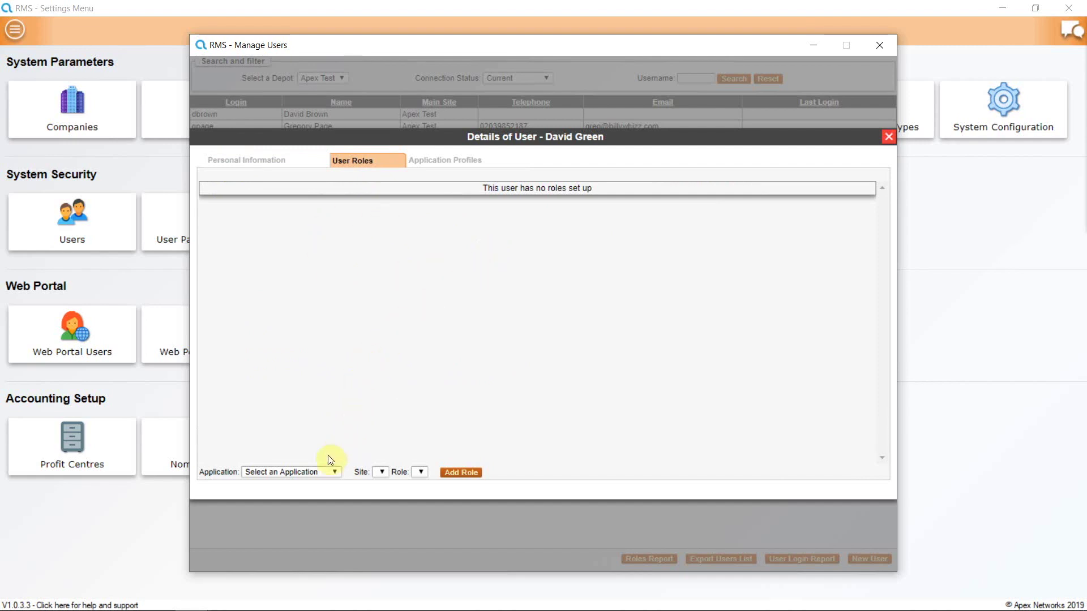
Add the Rescue And Recovery System role with Manager access.
click(334, 473)
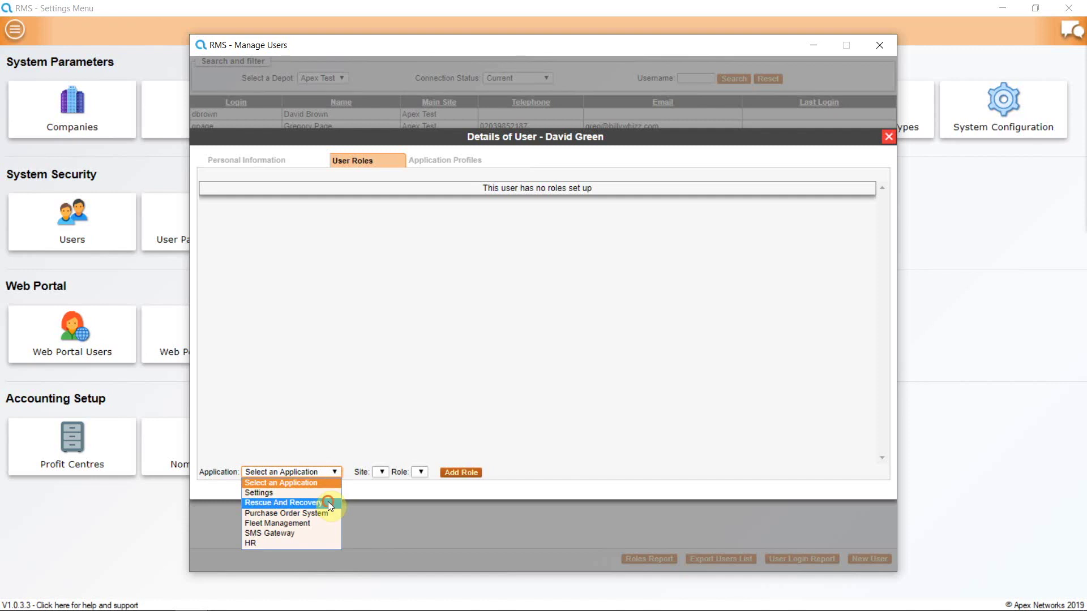
click(328, 502)
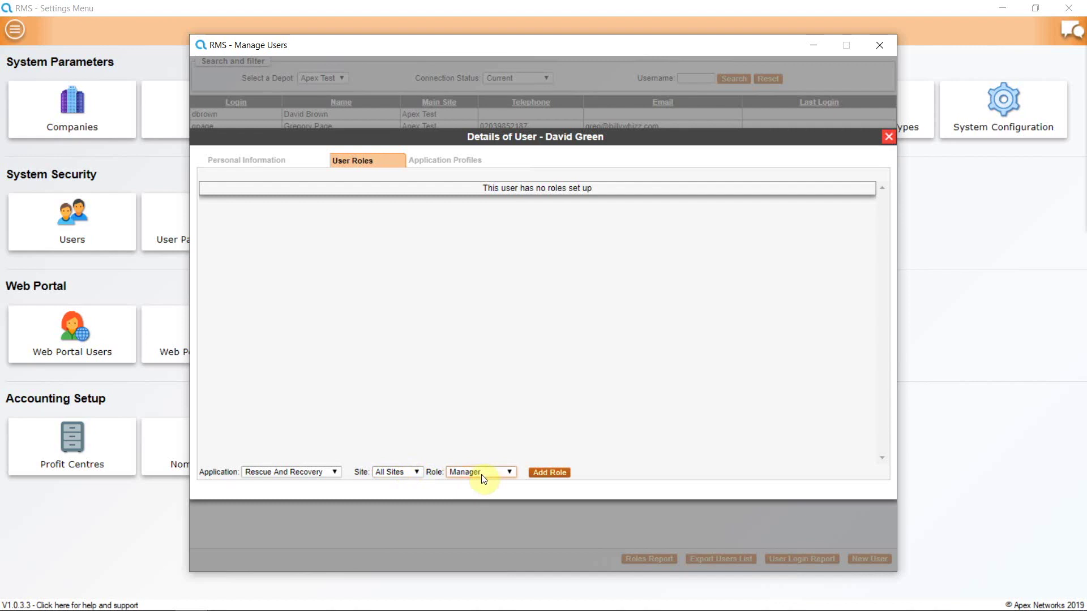
click(511, 471)
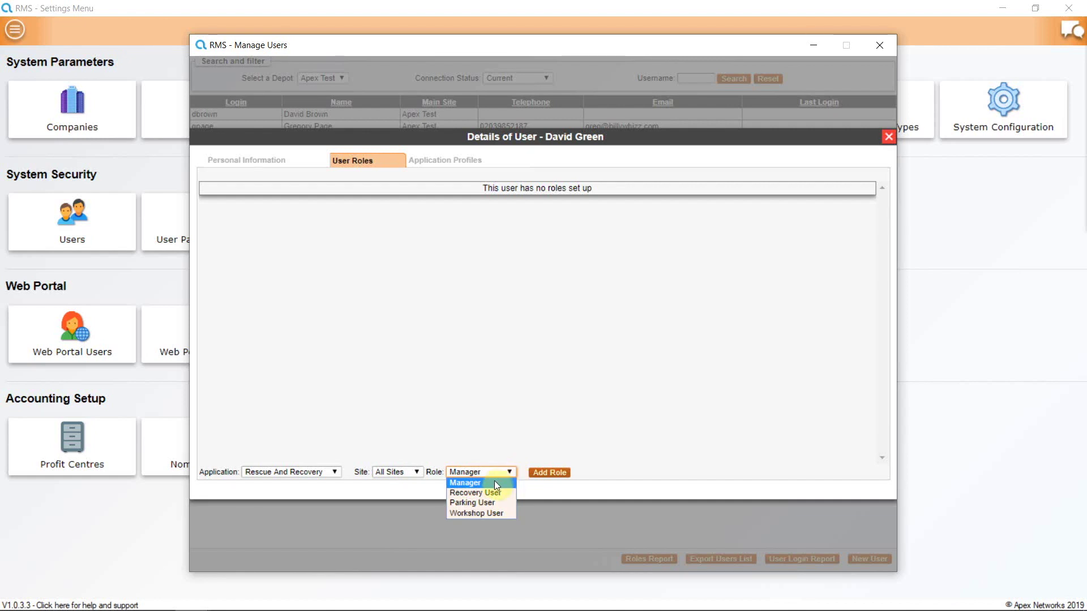
click(494, 483)
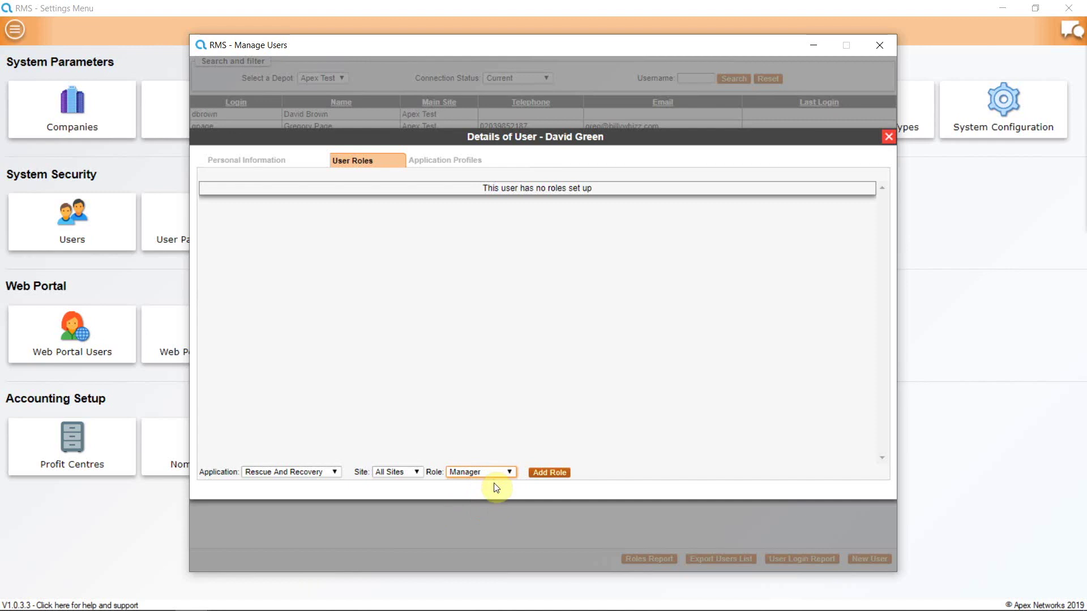
click(546, 473)
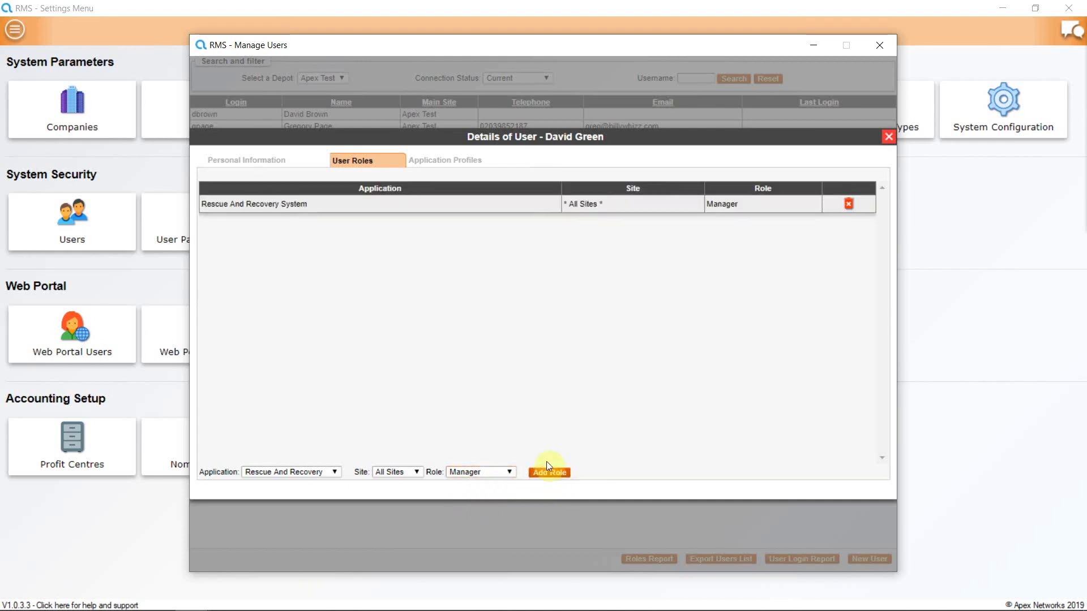
Add the Purchase Order System role with Administrator access.
click(335, 471)
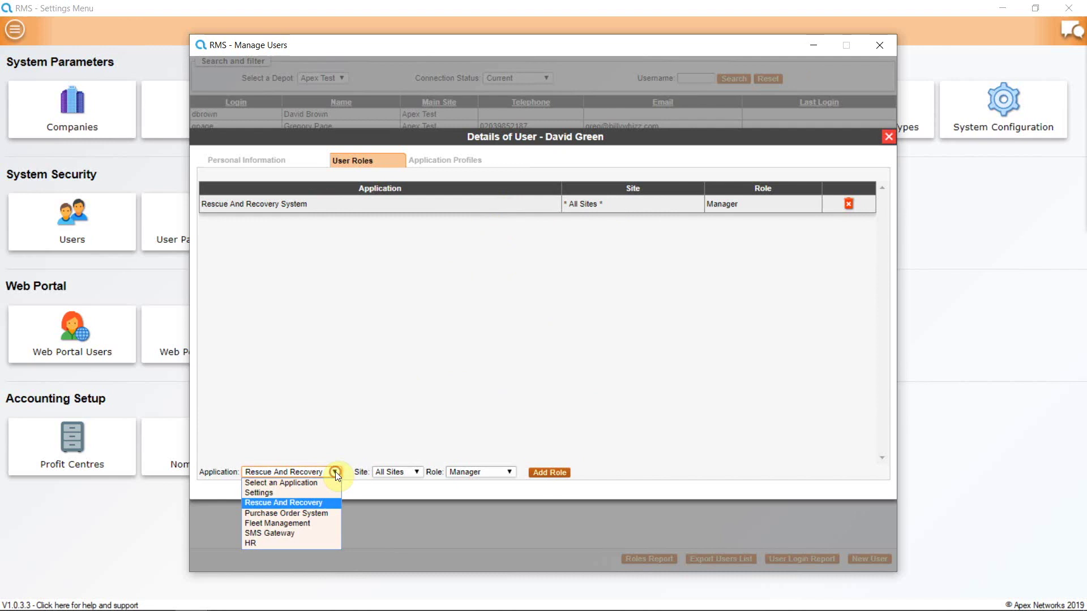
click(326, 511)
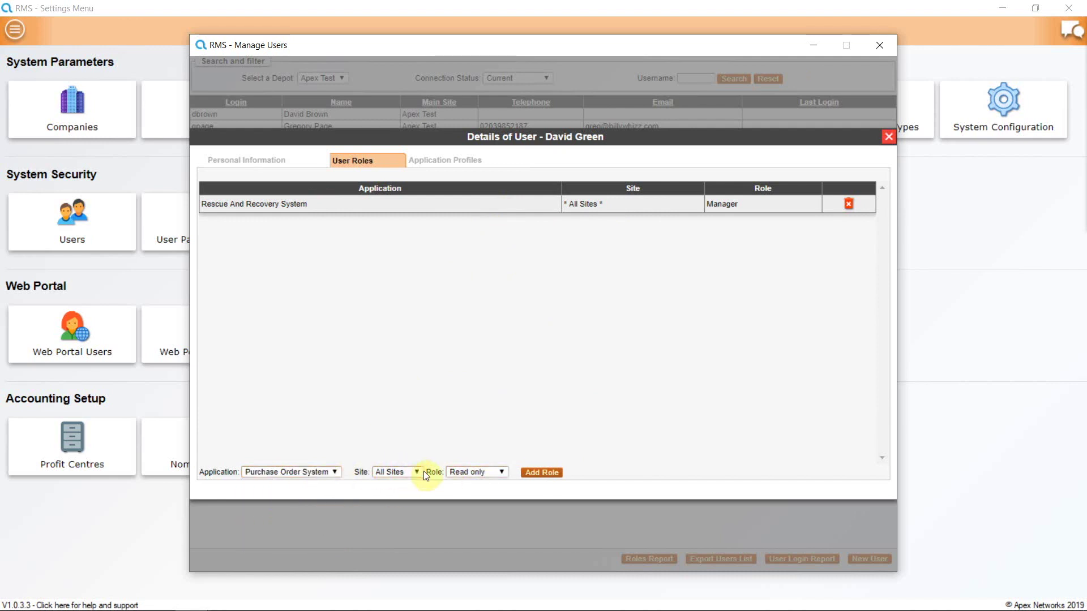
click(502, 472)
click(499, 503)
click(536, 476)
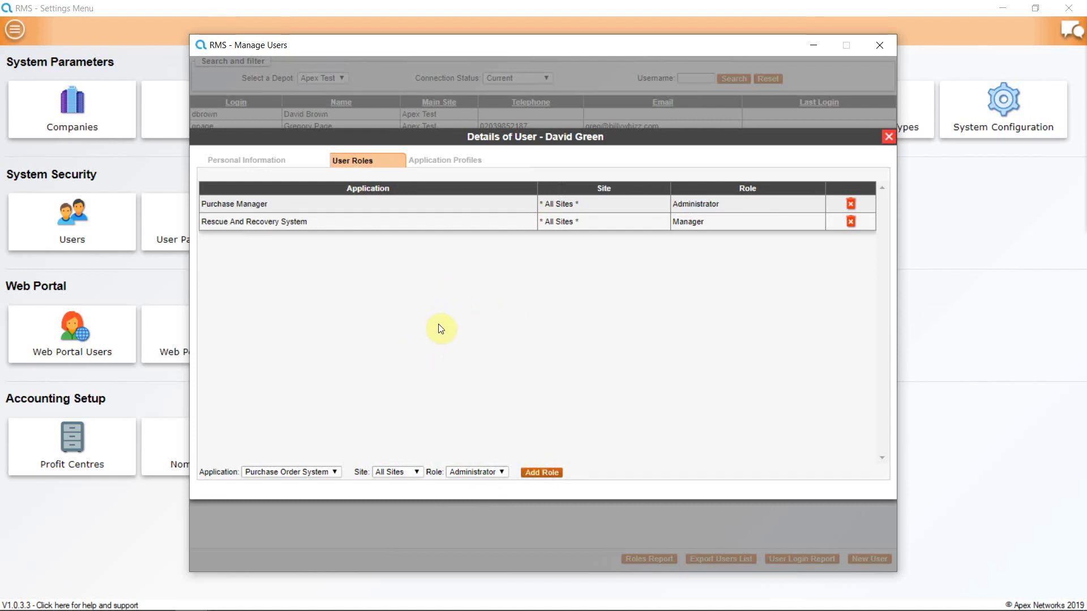
Check the Application Profiles' empty maximum purchasing amount field, then return to Personal Information.
click(442, 162)
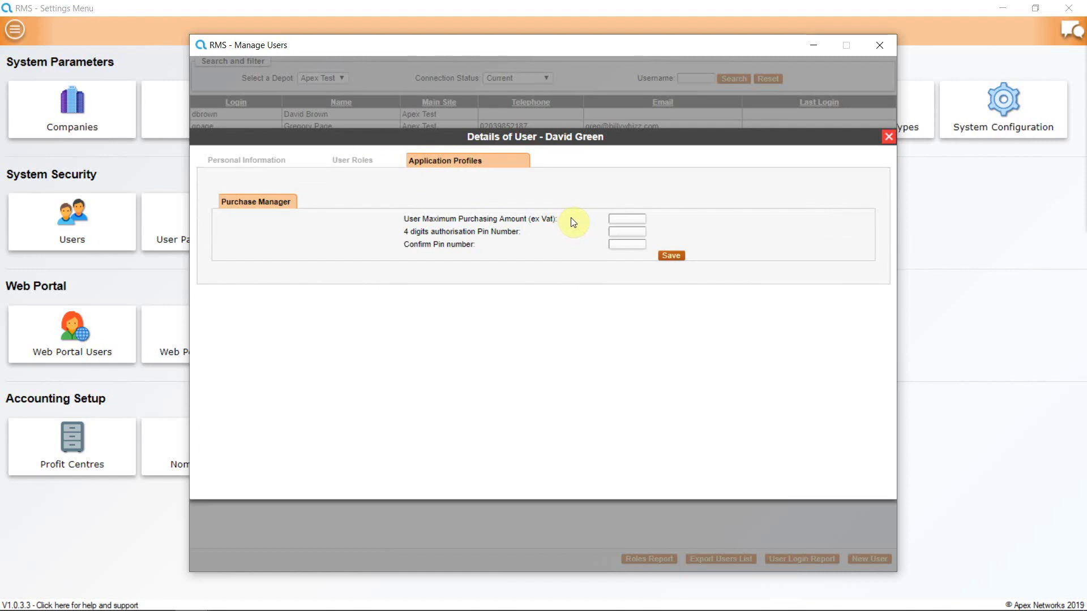
click(615, 219)
click(256, 162)
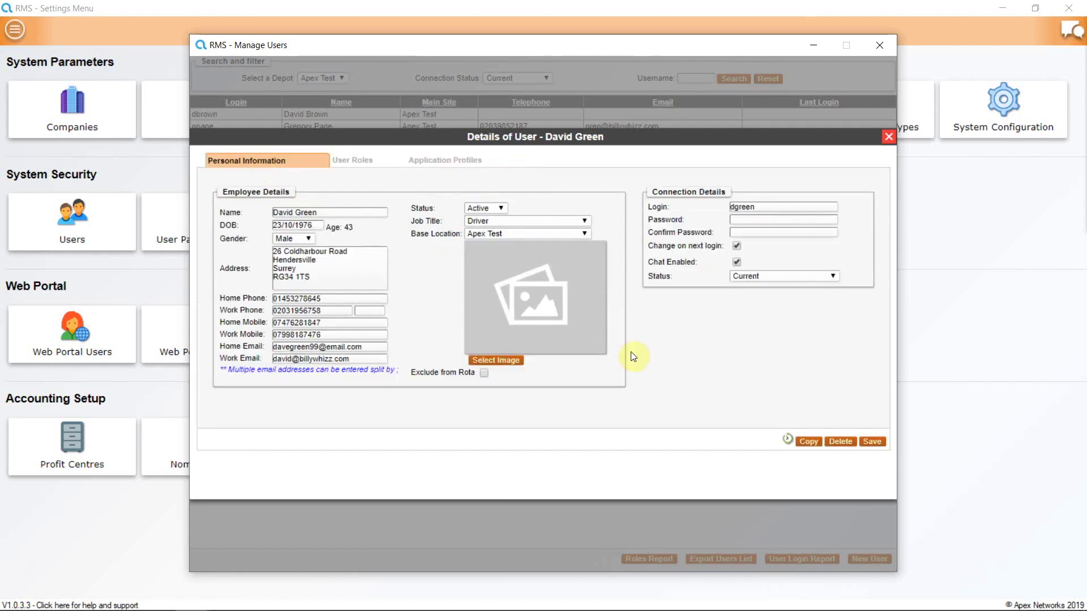
Save the new user, close Manage Users, and reopen the user list.
click(872, 442)
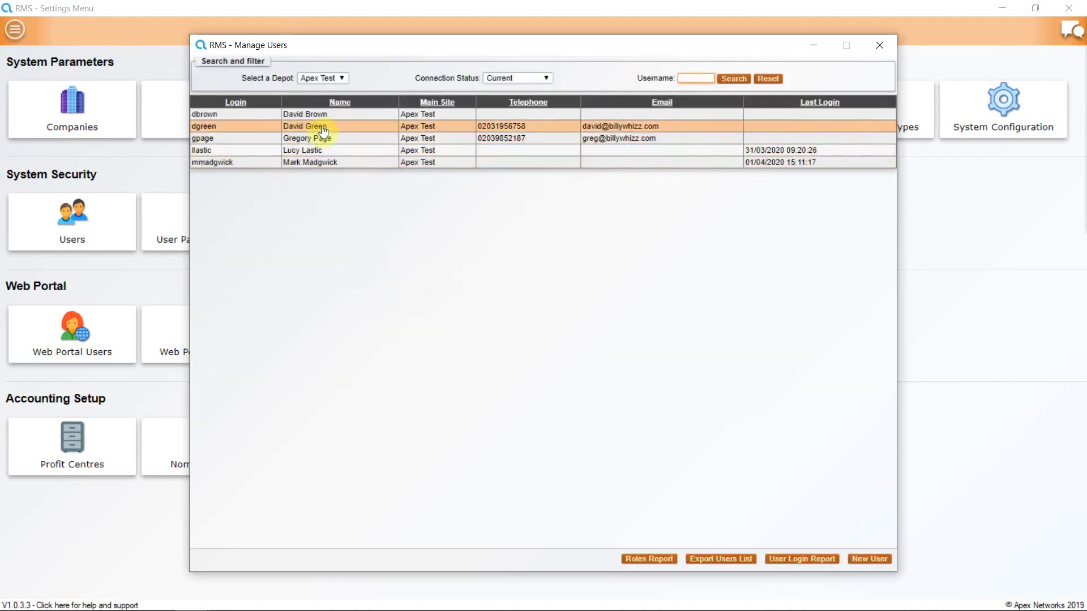
click(880, 45)
click(75, 235)
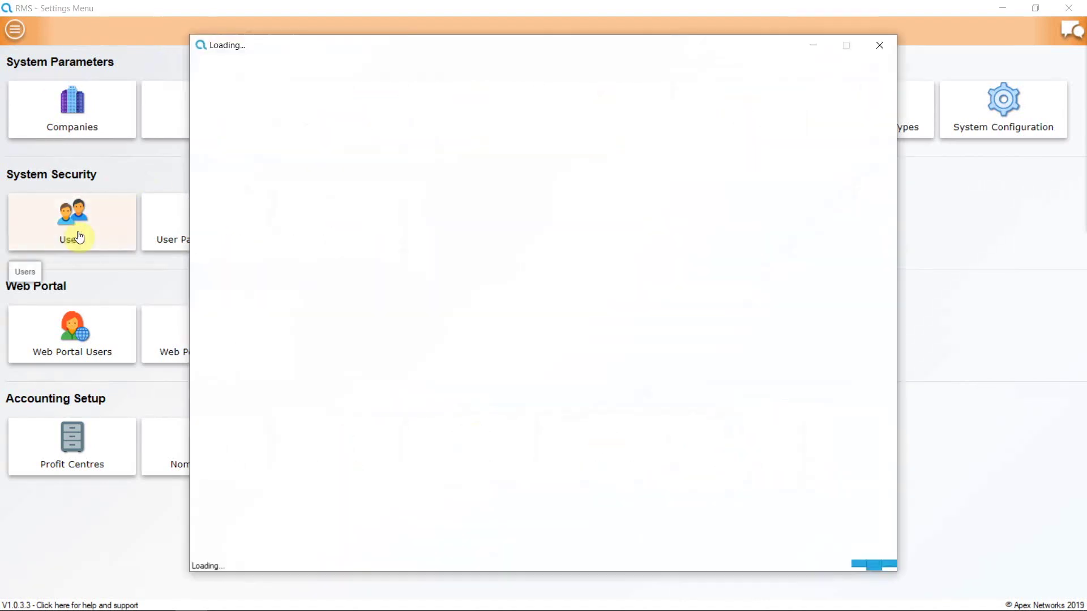